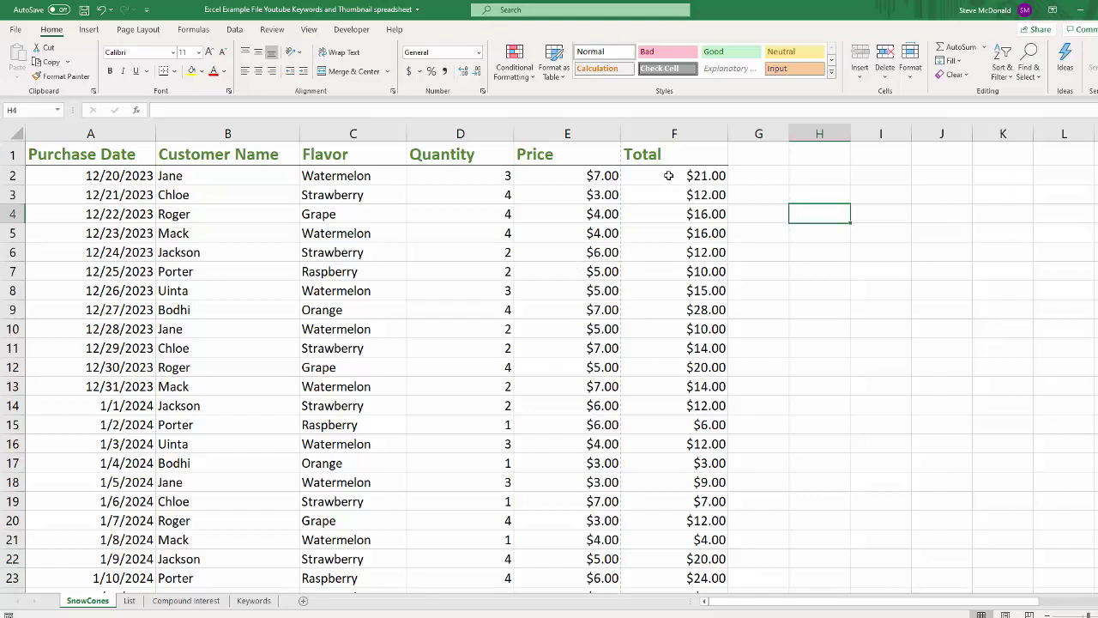
- Inspect the formulas in F2 and D2, and insert a blank column before column G to trigger a recalculation
click(668, 175)
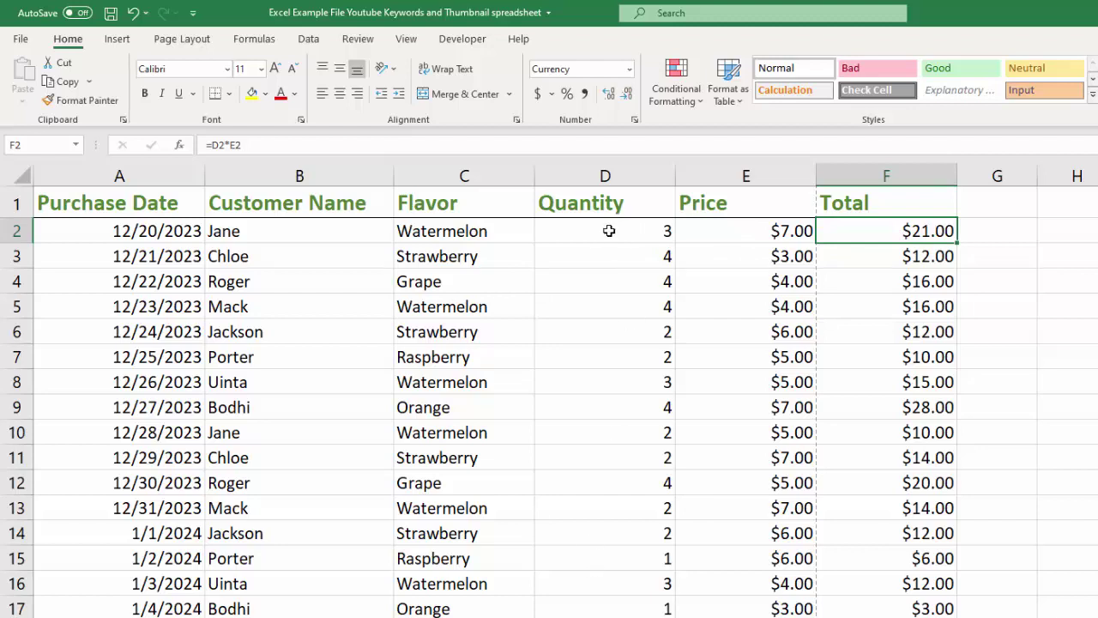
click(608, 230)
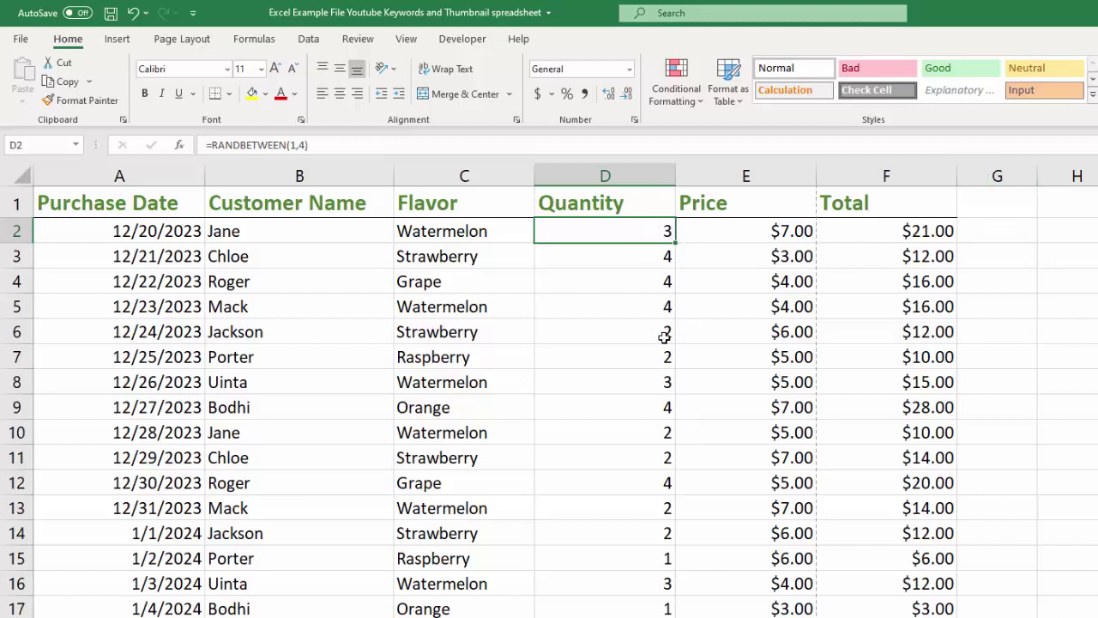
click(998, 175)
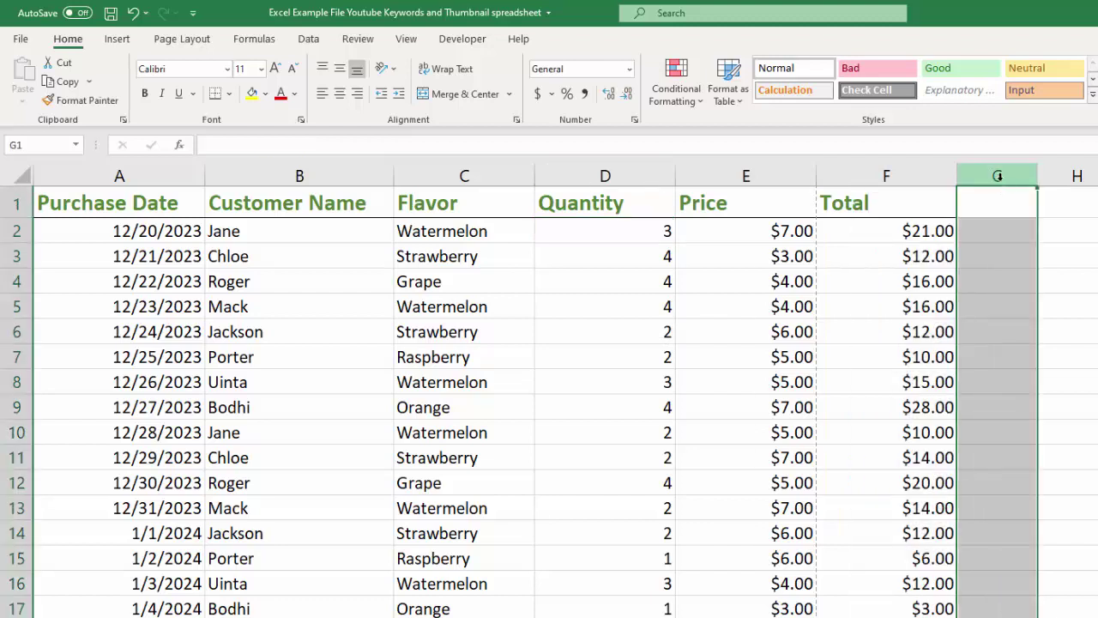
right_click(998, 176)
click(1057, 315)
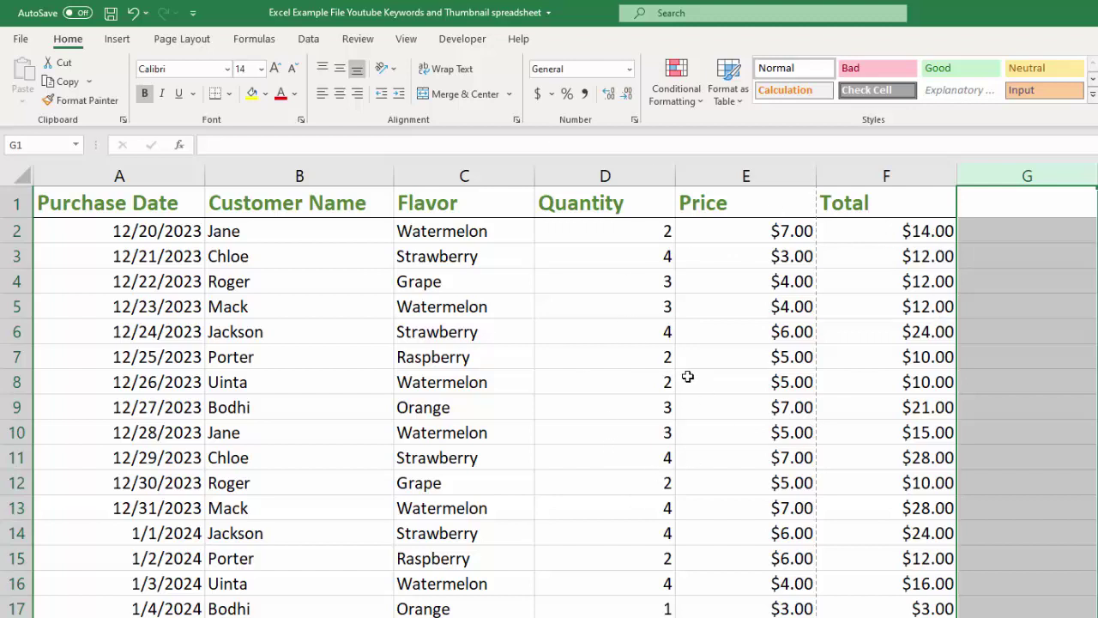
- Copy all the Quantity cells from D2 down to D29
click(628, 233)
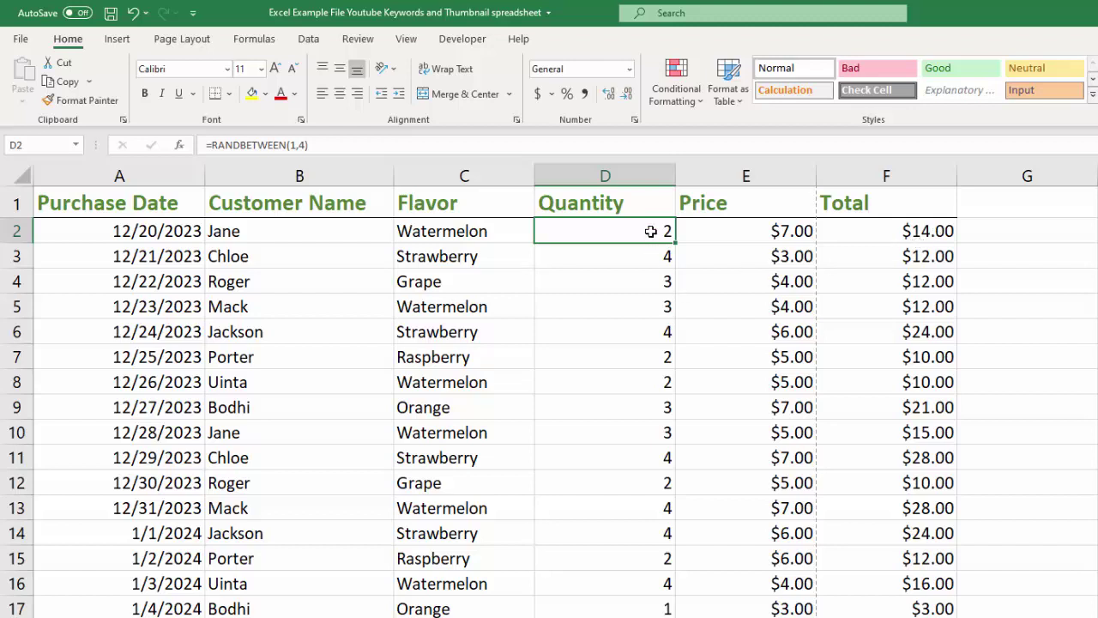
drag(644, 229, 658, 370)
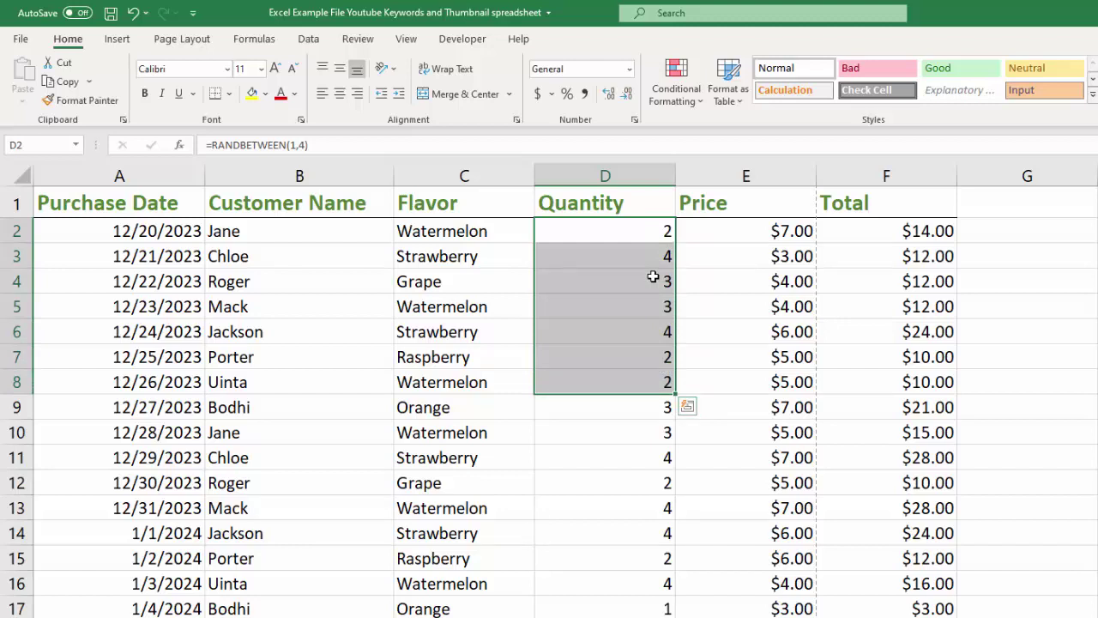
click(622, 230)
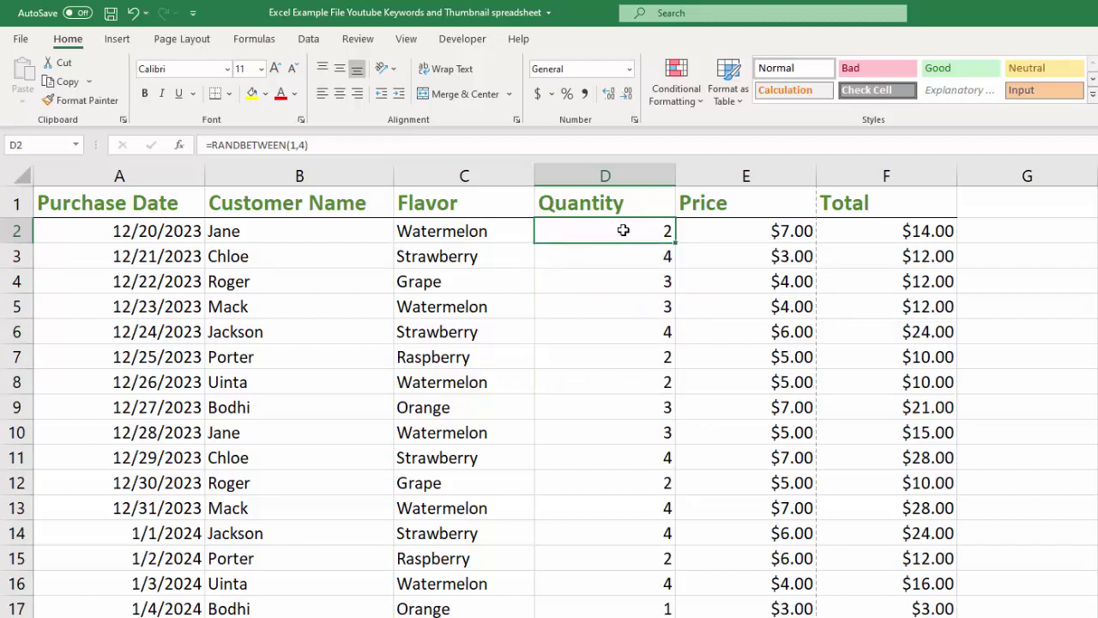
key(ctrl+shift+Down)
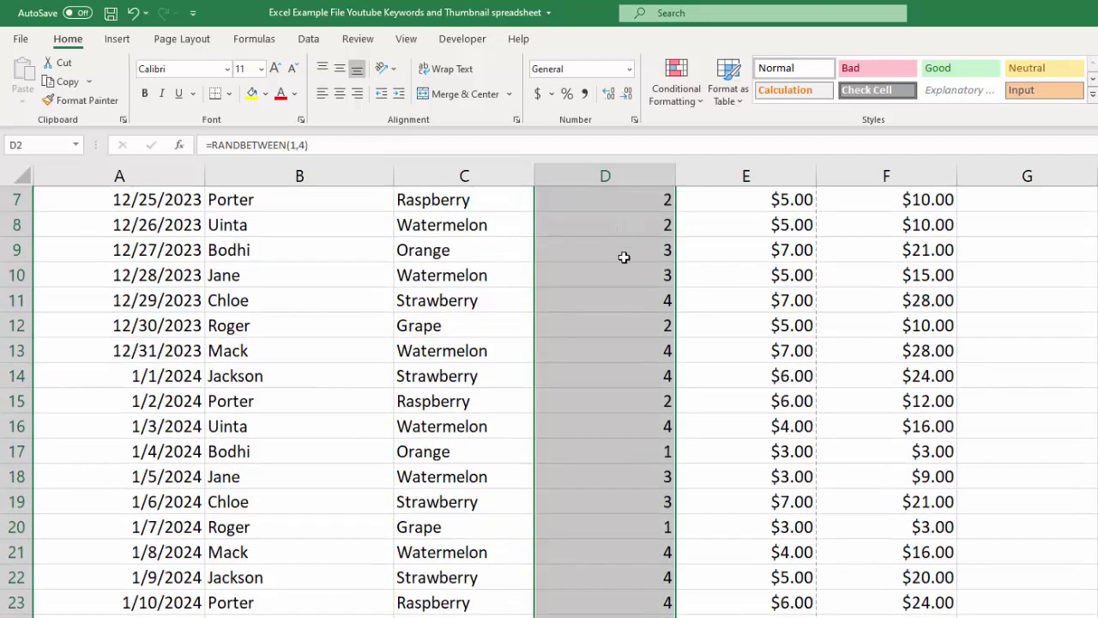
scroll(688, 551, down, 3)
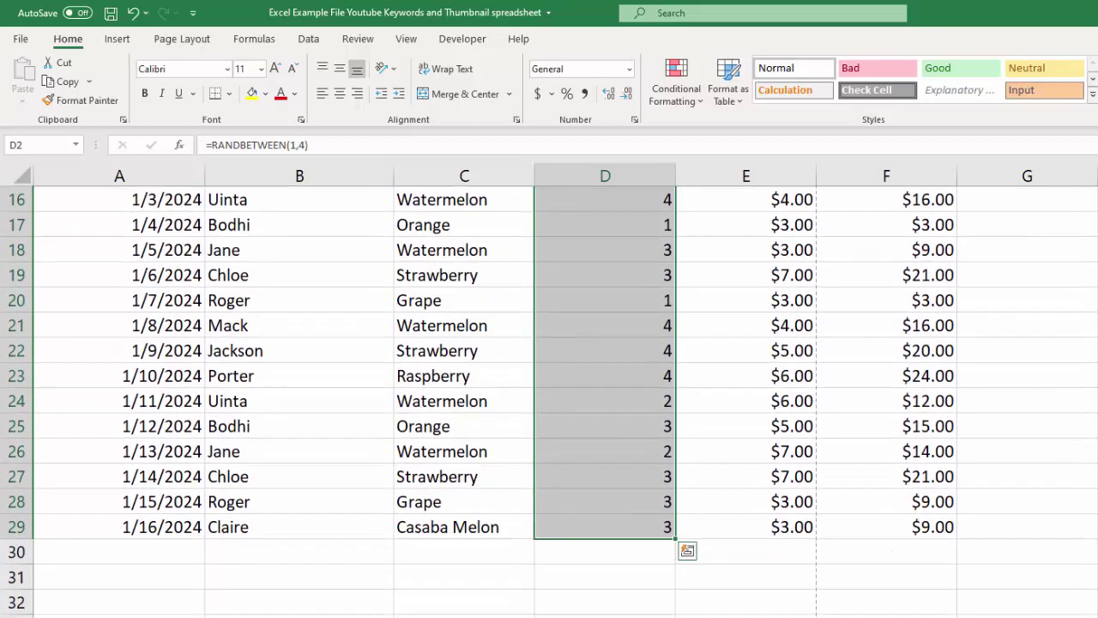
scroll(642, 569, up, 5)
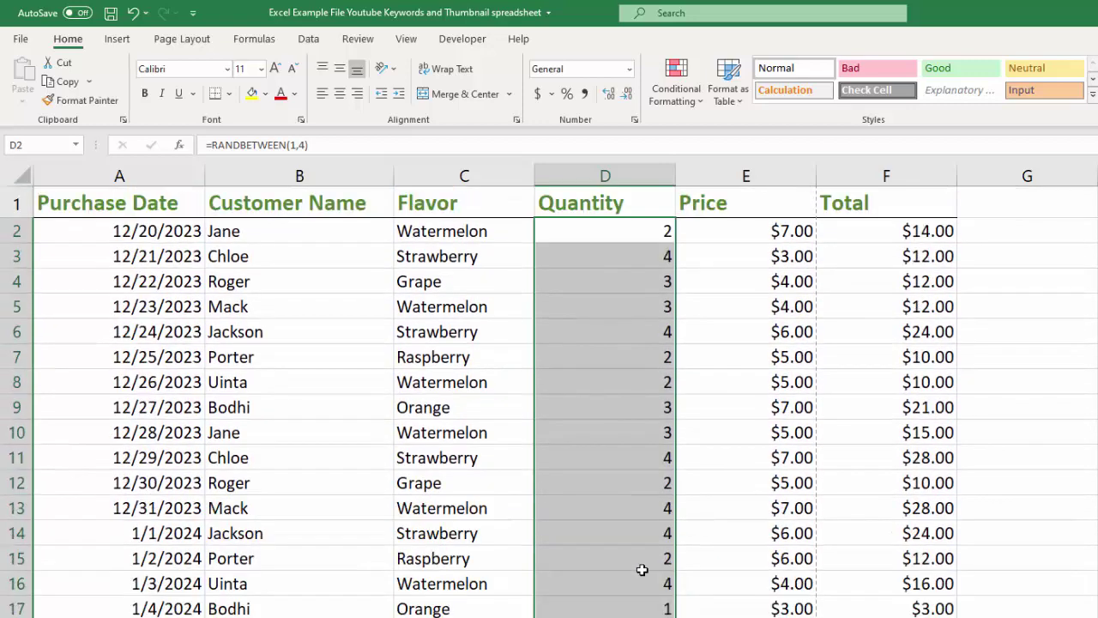
right_click(593, 279)
click(635, 315)
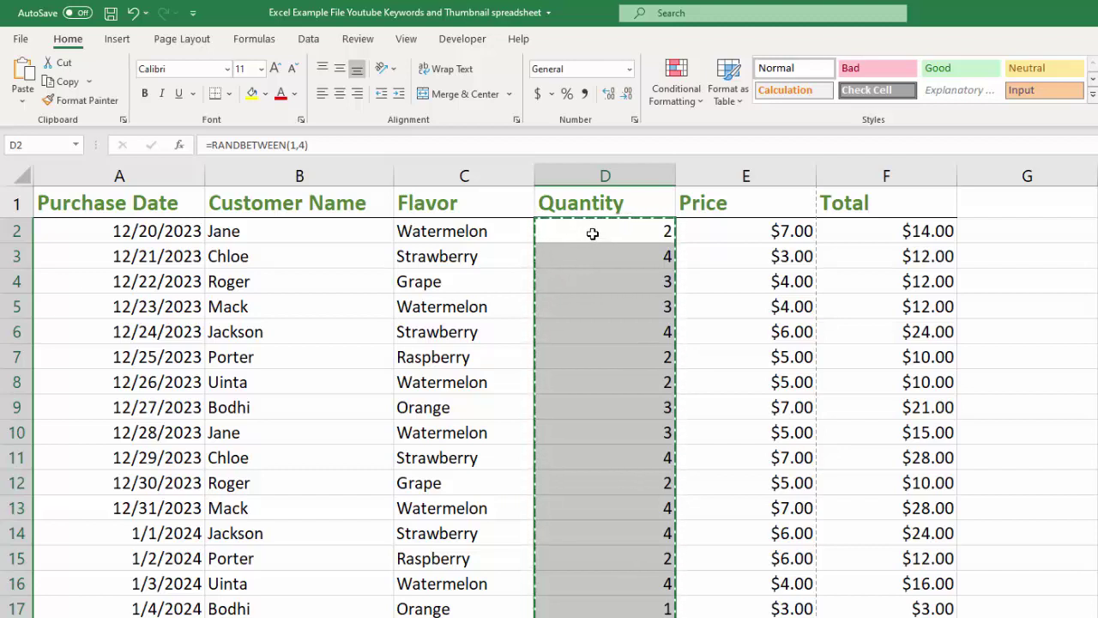
- Overwrite the copied Quantity cells in place using Paste Special with the Values option
right_click(592, 234)
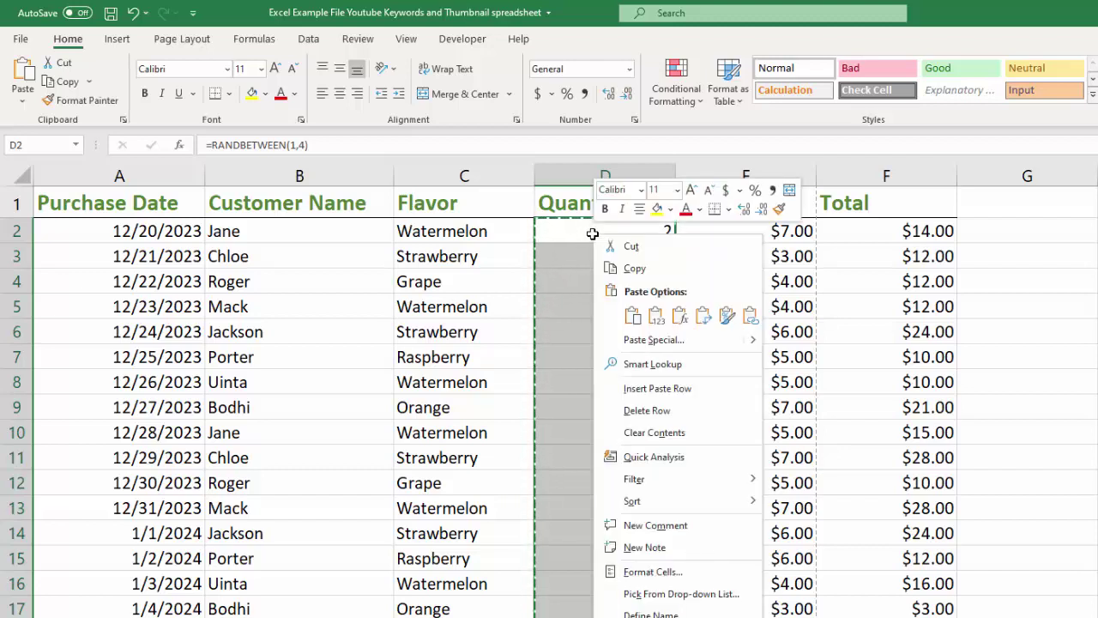
click(633, 316)
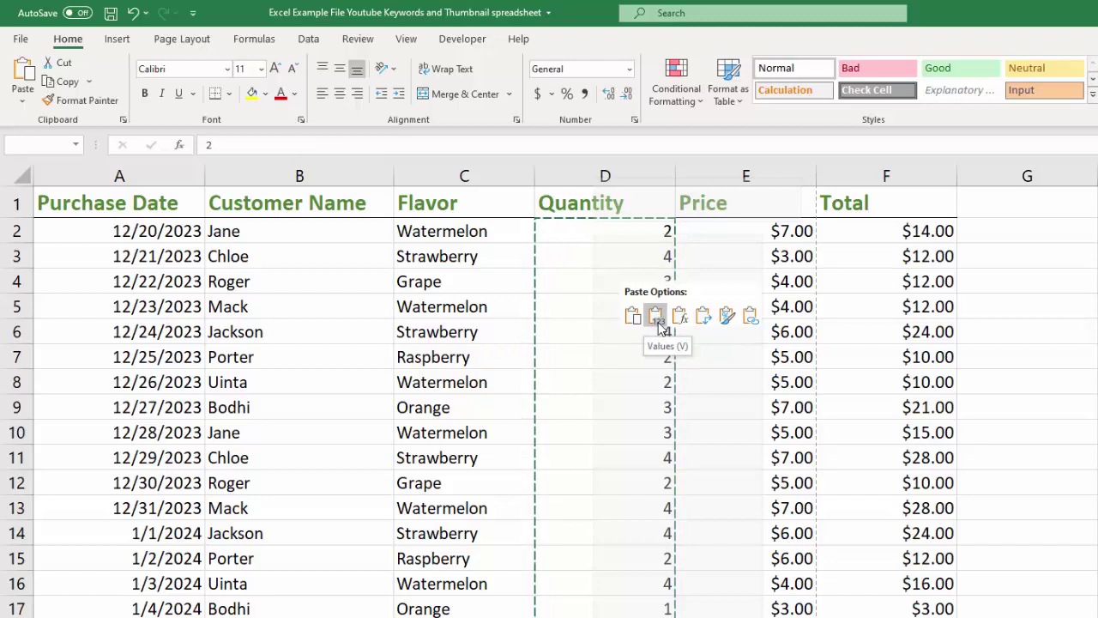
right_click(594, 234)
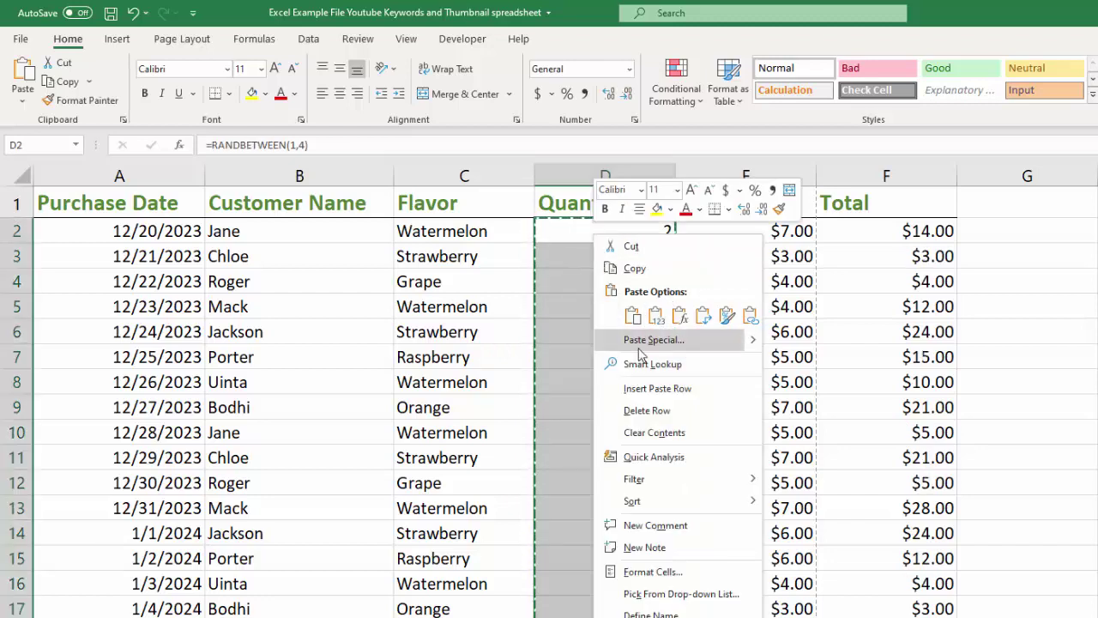
click(680, 341)
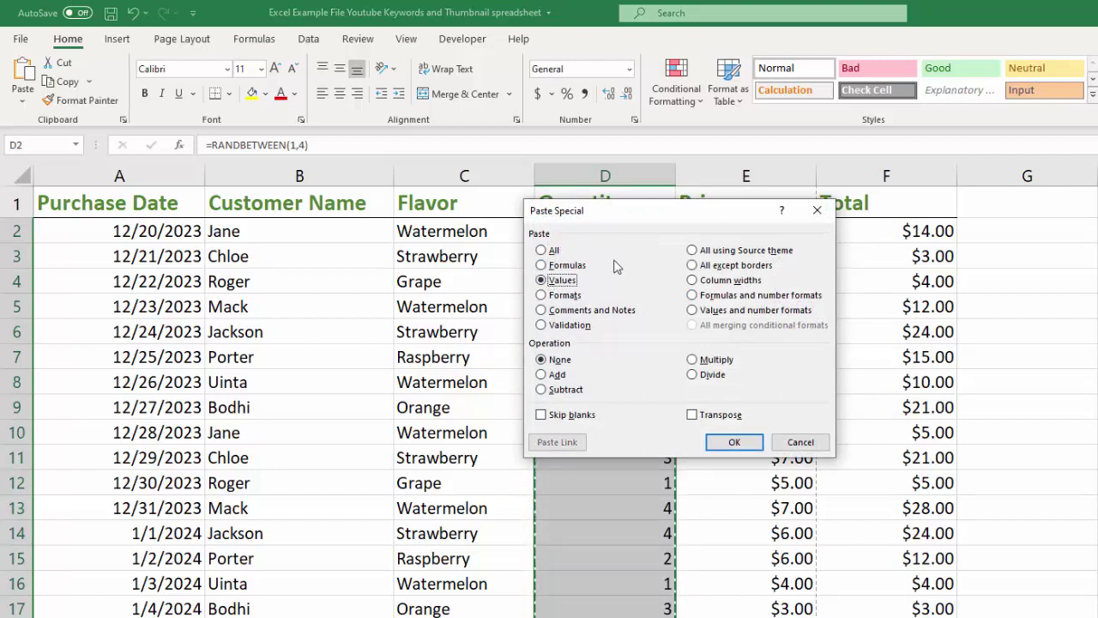
click(735, 443)
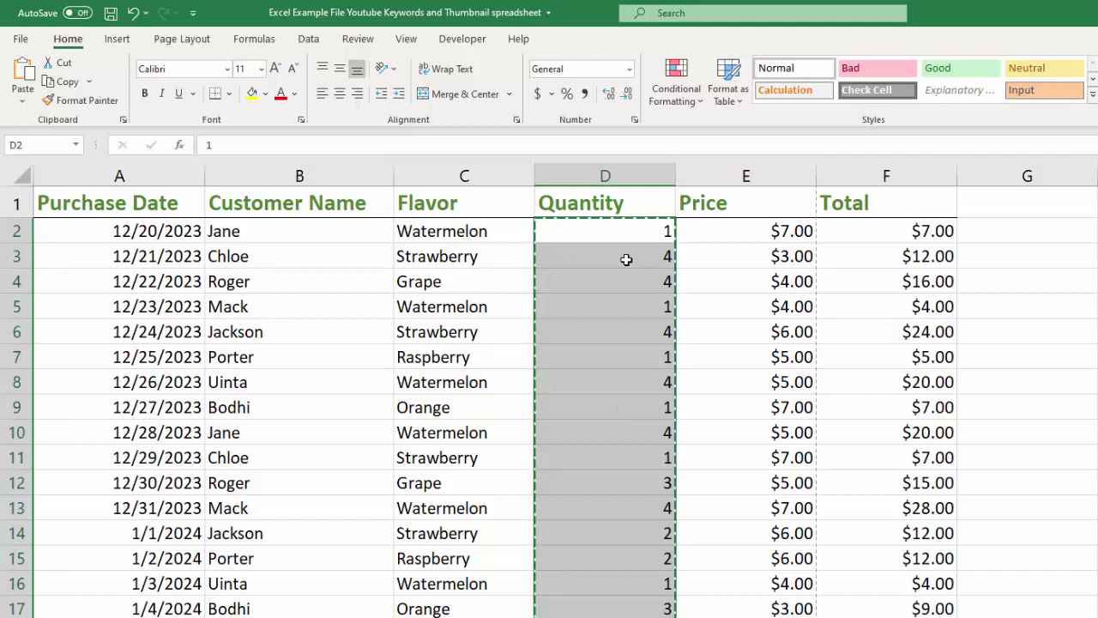
- Check several cells between D2 and D7 for remaining formulas and clear the copy marquee
click(652, 255)
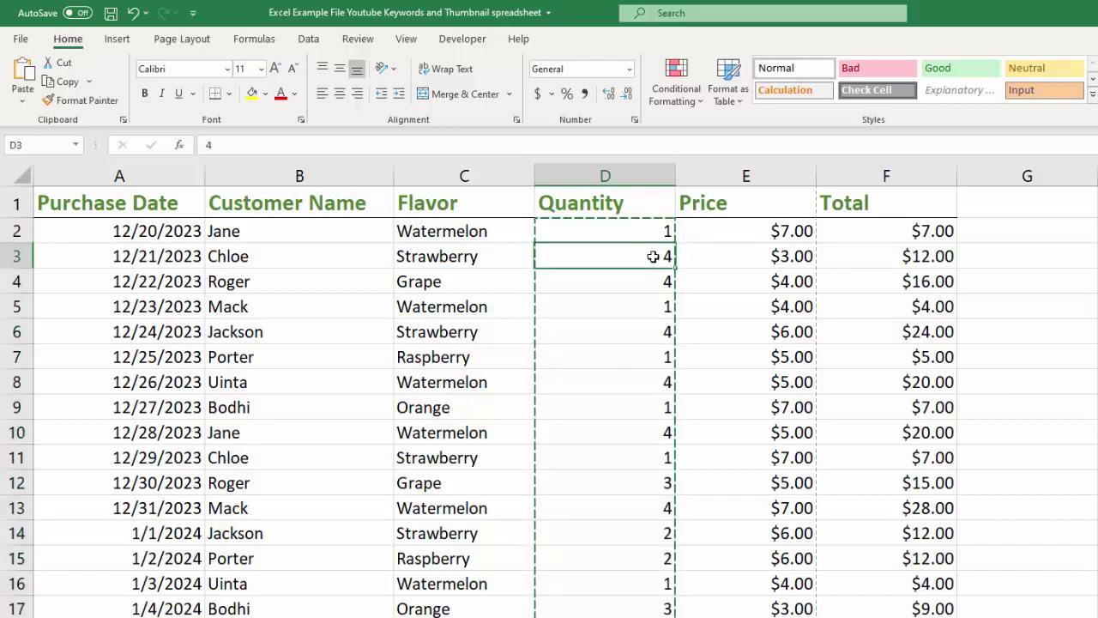
click(647, 233)
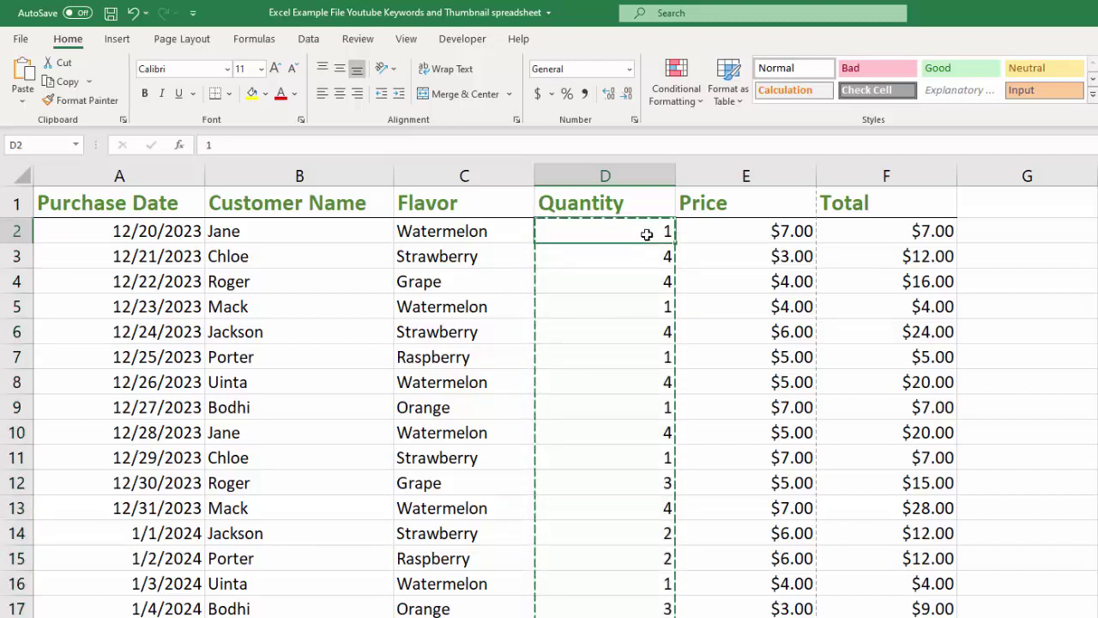
click(633, 257)
click(623, 290)
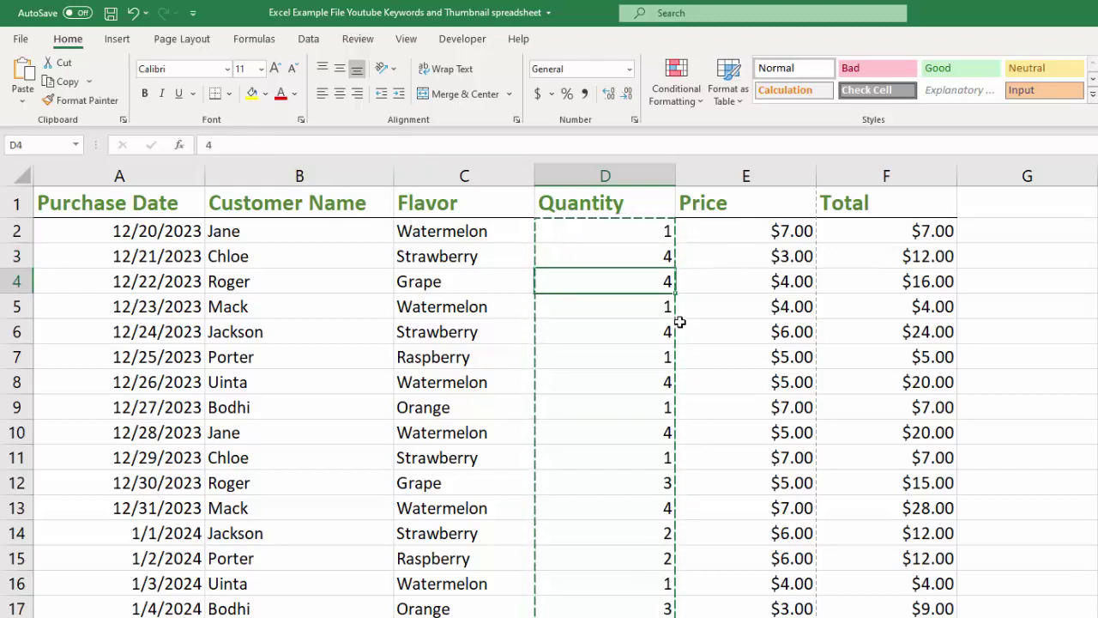
click(631, 332)
click(631, 361)
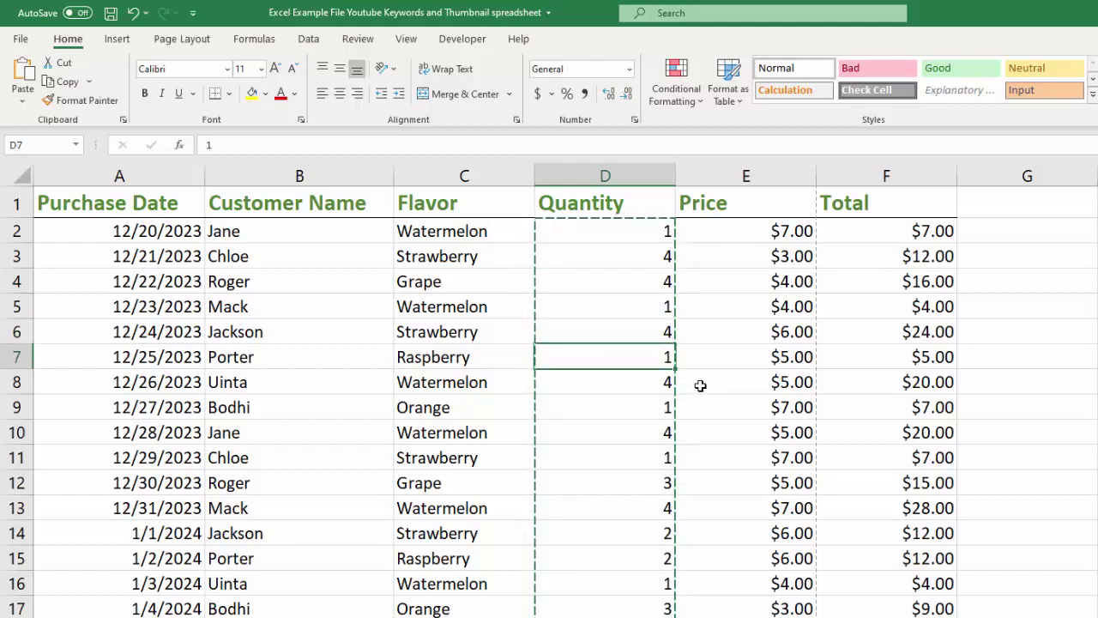
key(Escape)
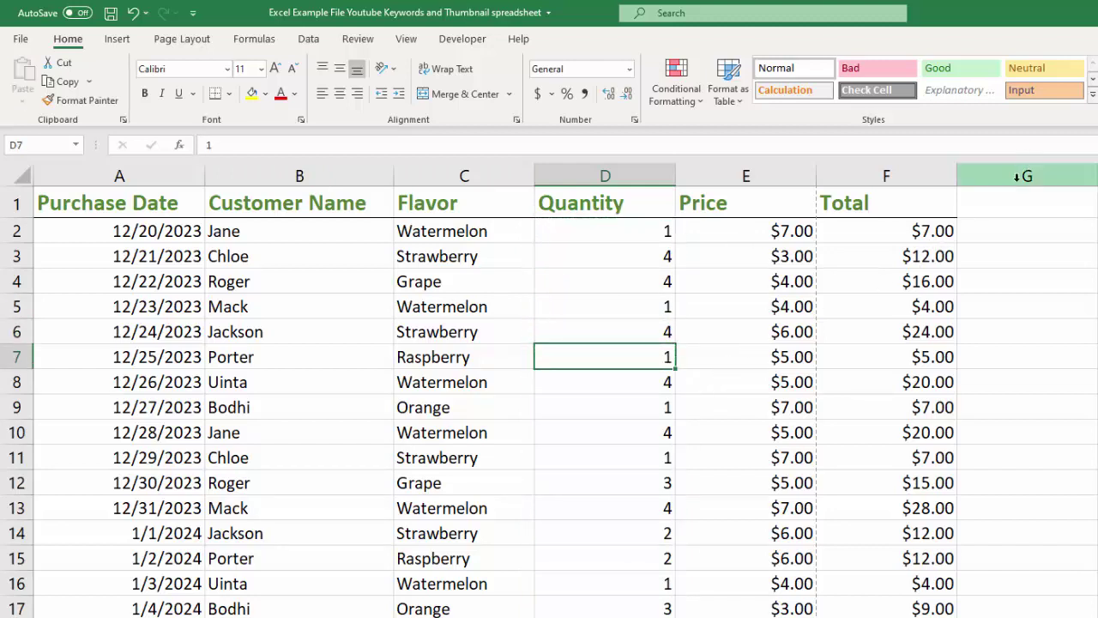
key(Up)
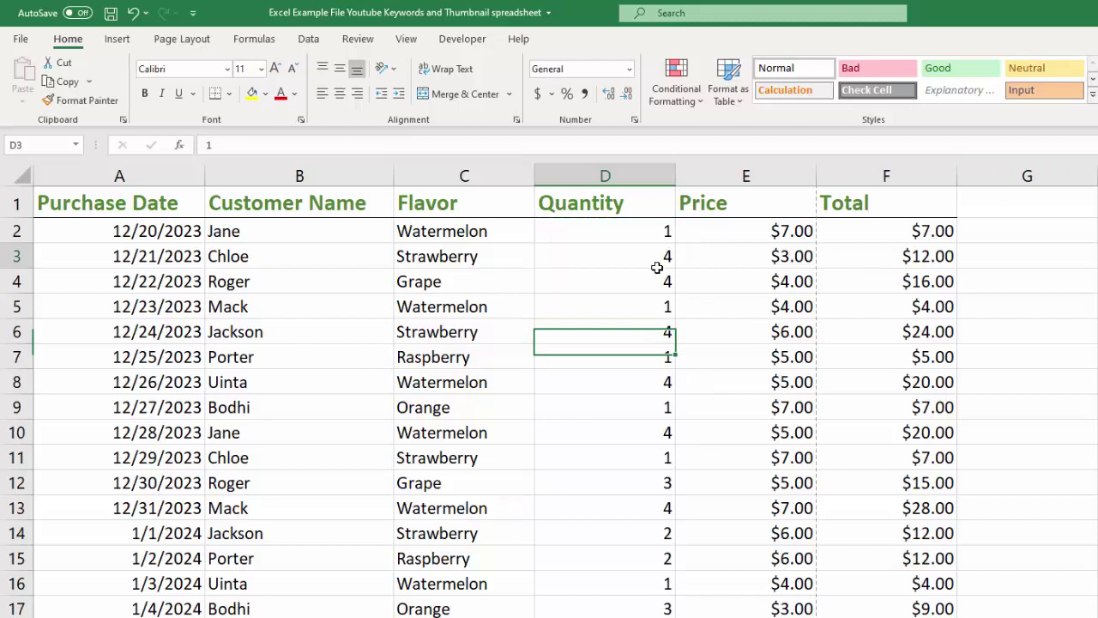
click(661, 258)
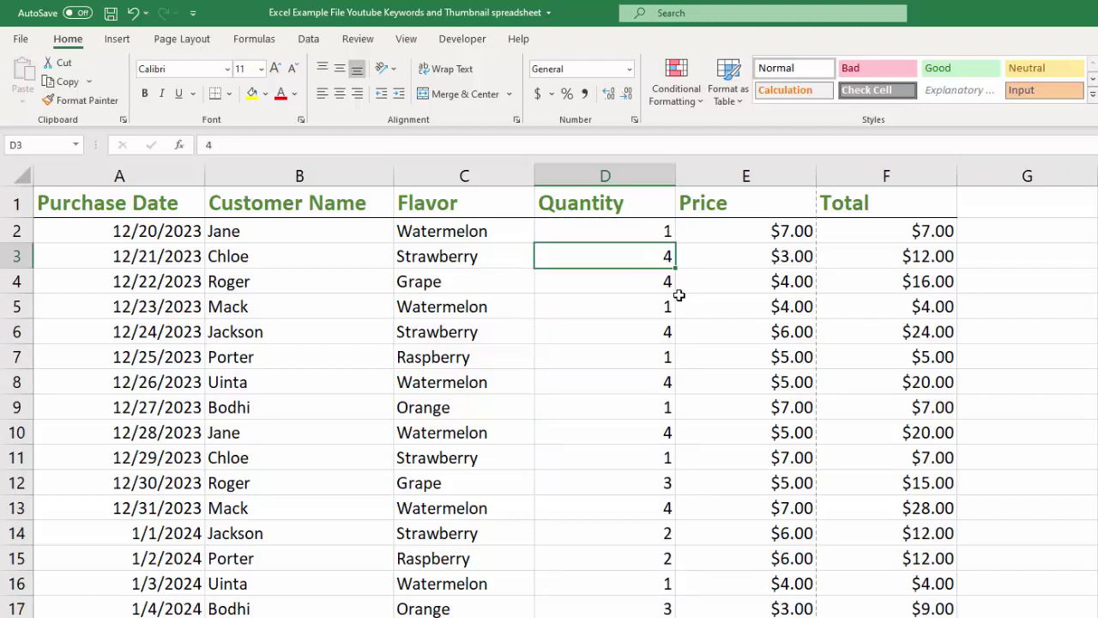
- Insert another blank column before column G to test whether the Quantity values still recalculate
click(1029, 176)
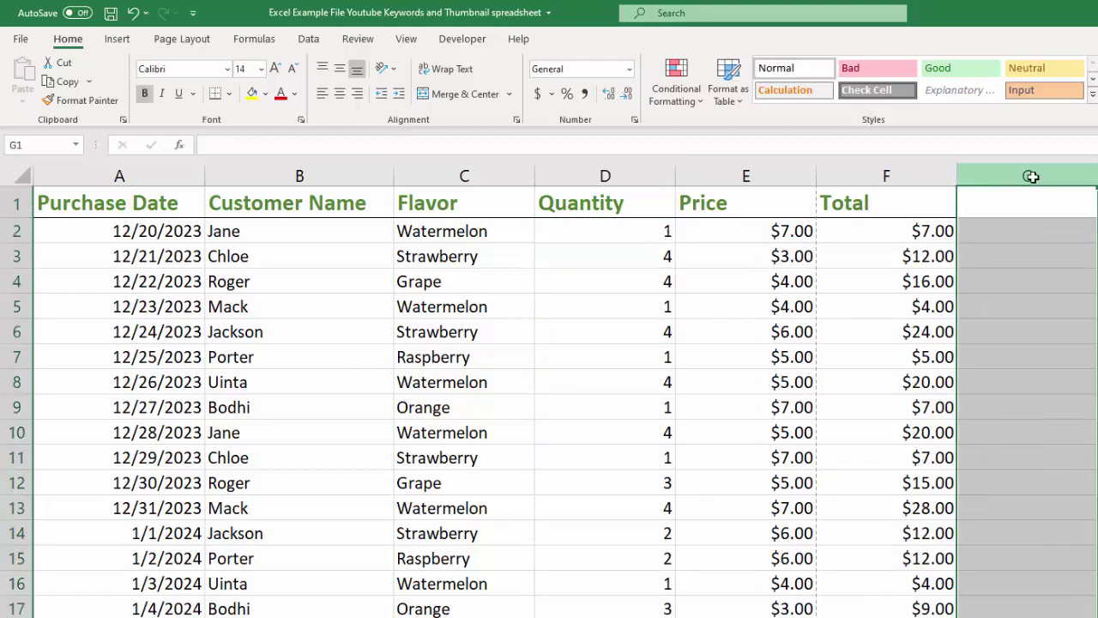
right_click(1030, 176)
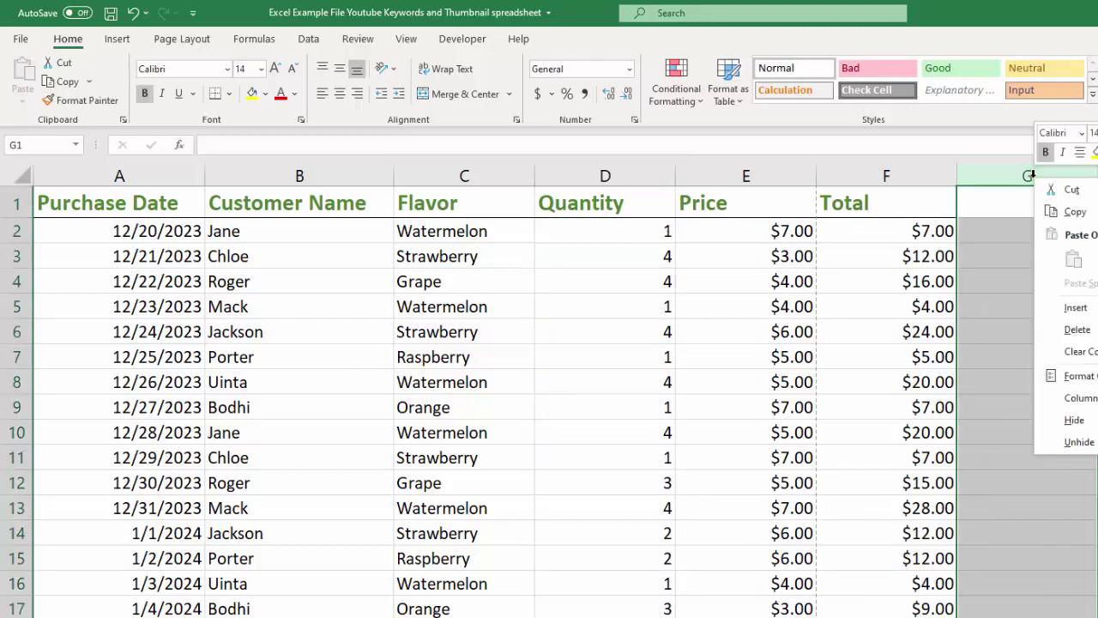
click(1086, 317)
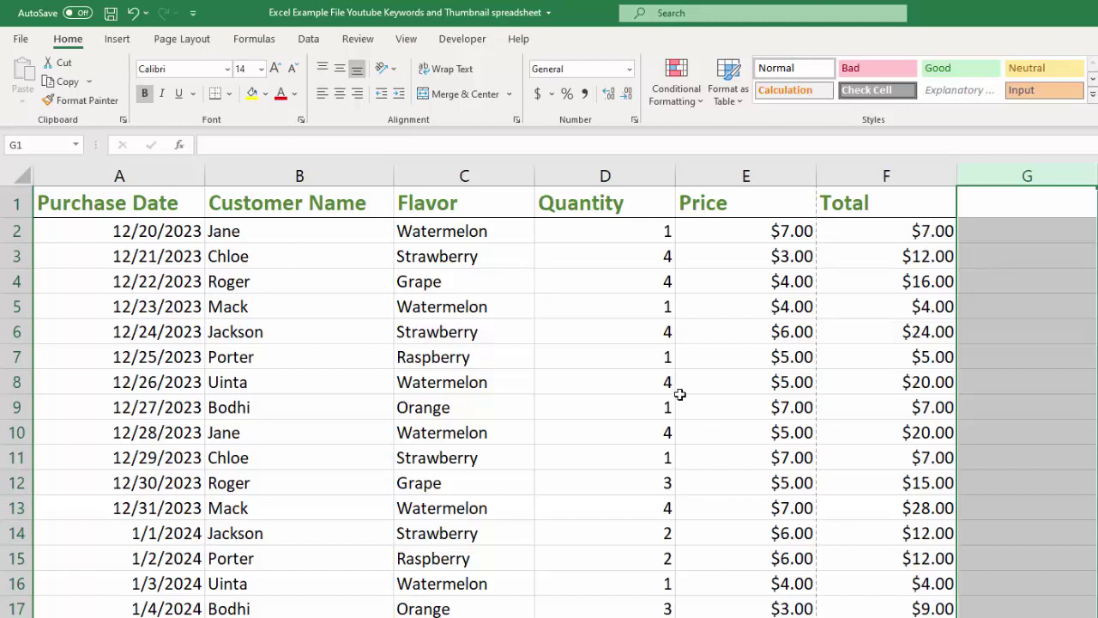
drag(635, 230, 647, 441)
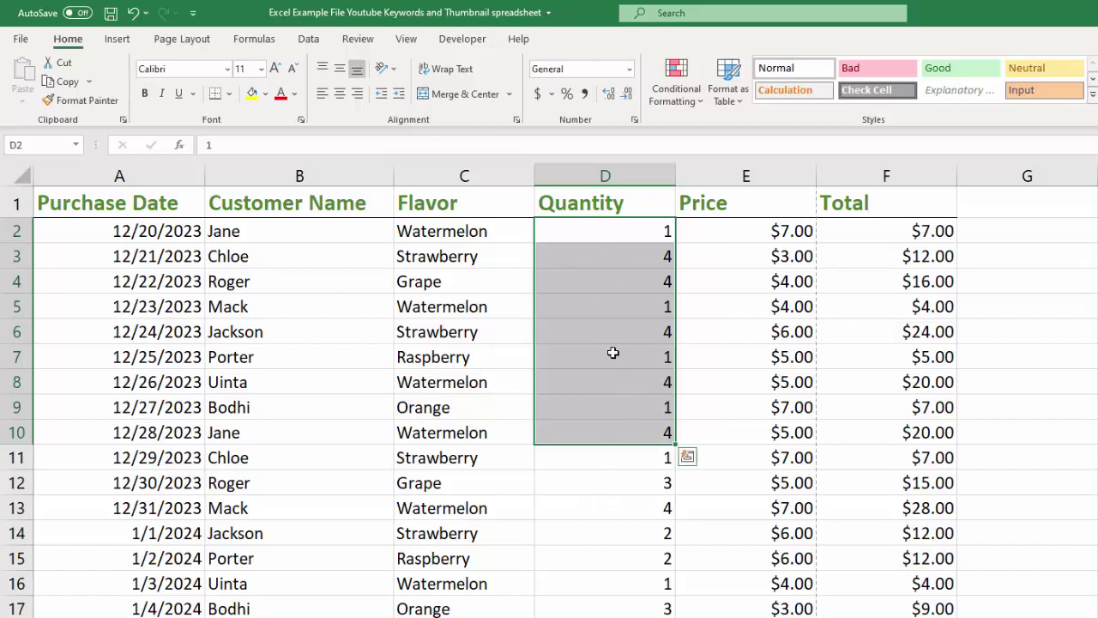
click(624, 231)
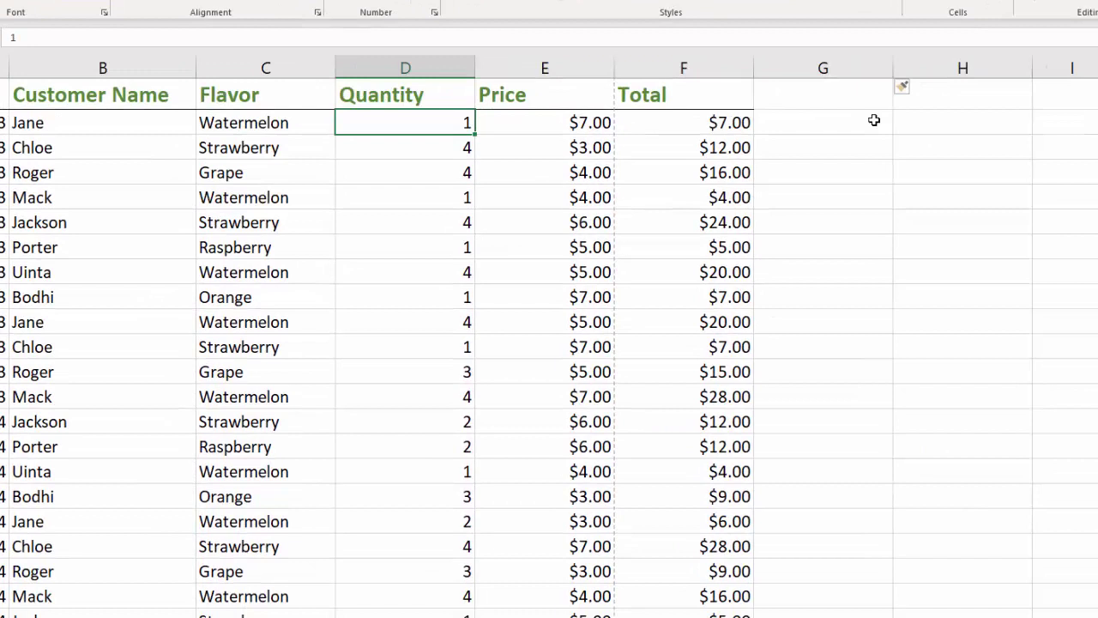
- Enter the formula =B2 in H2 and fill it down column H through row 29
click(912, 120)
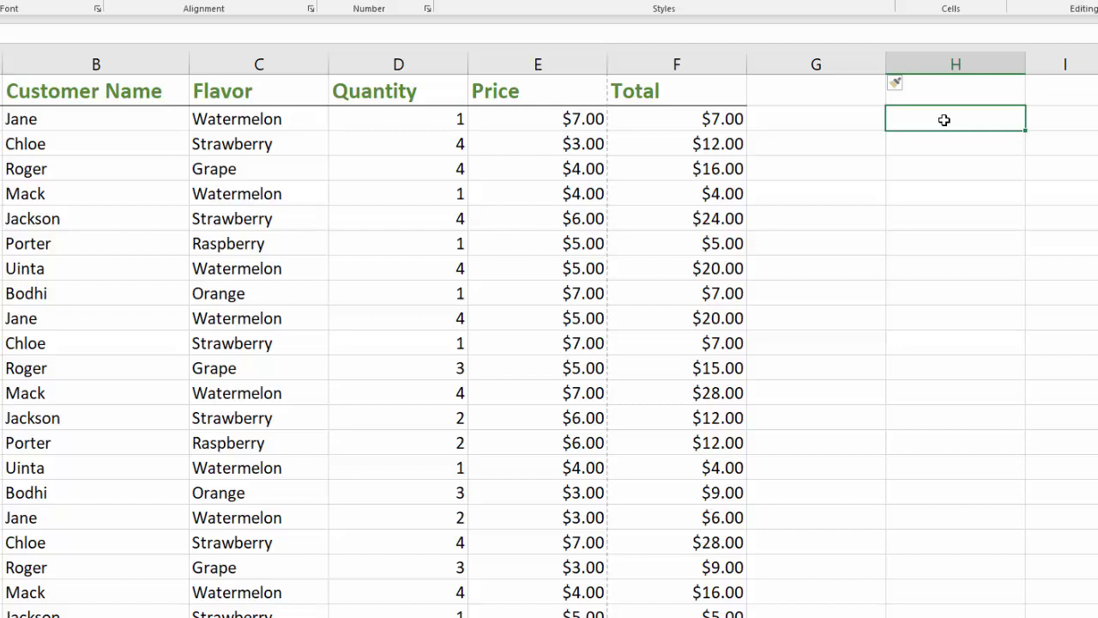
text(=)
click(96, 116)
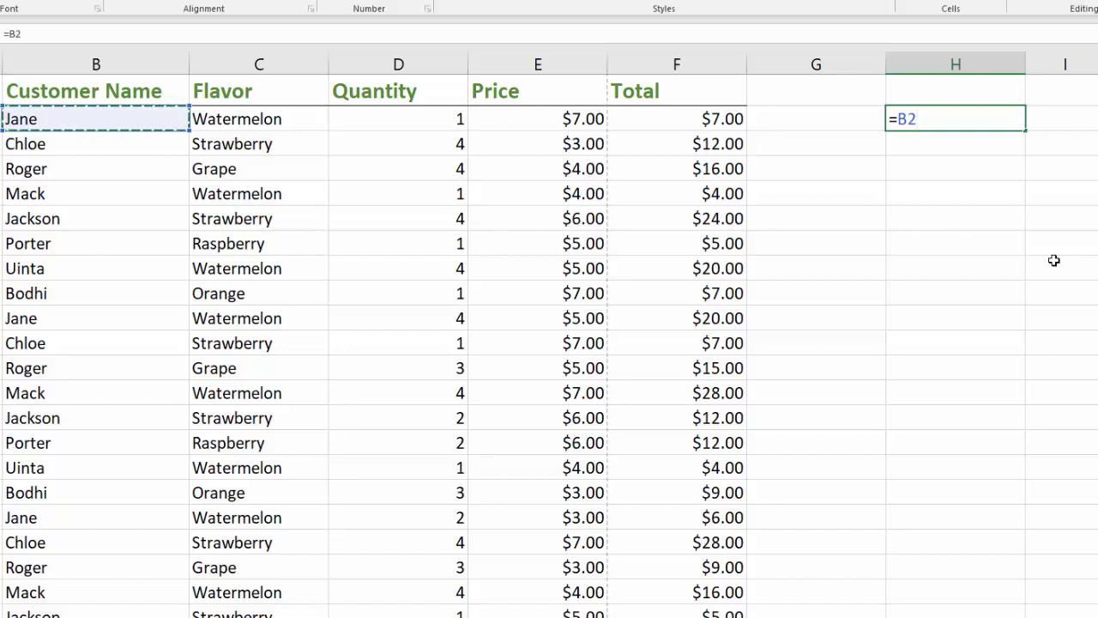
key(Return)
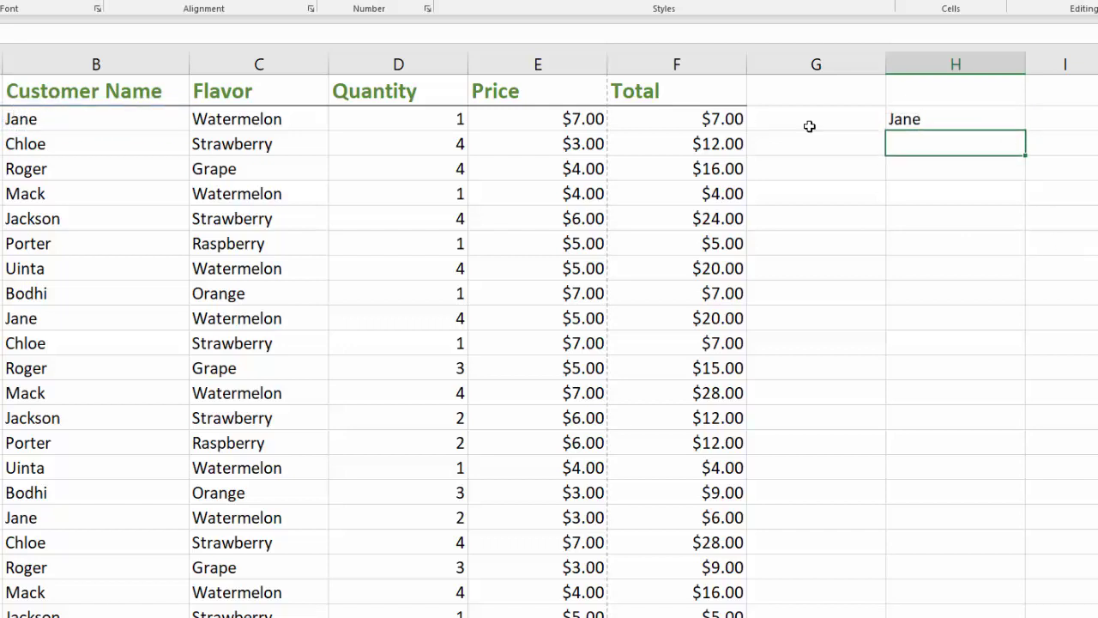
click(964, 119)
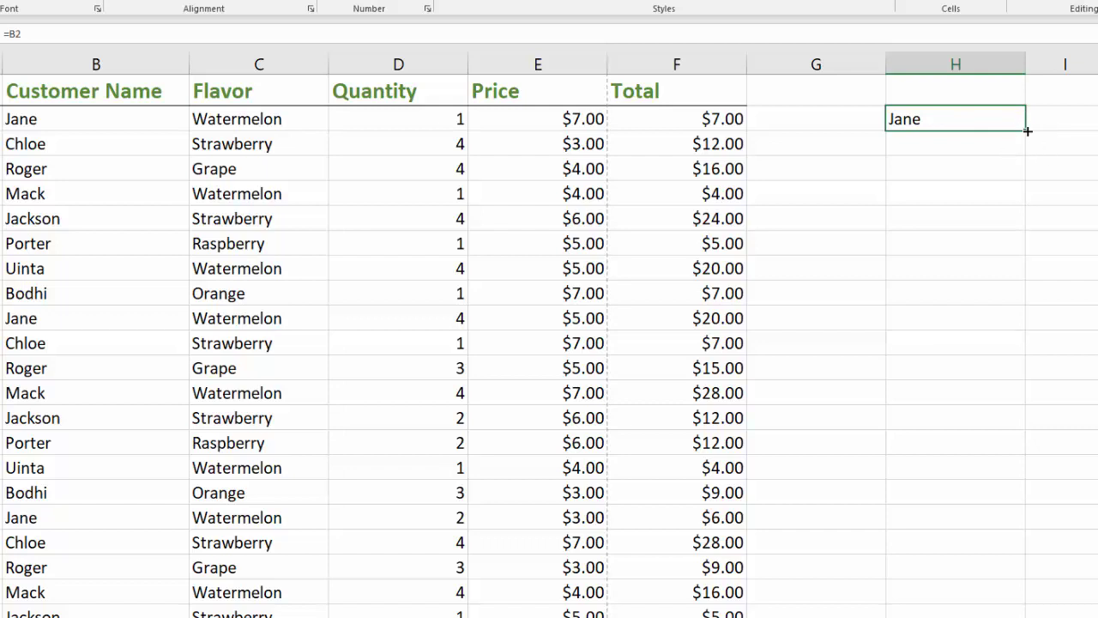
drag(1024, 138, 1037, 583)
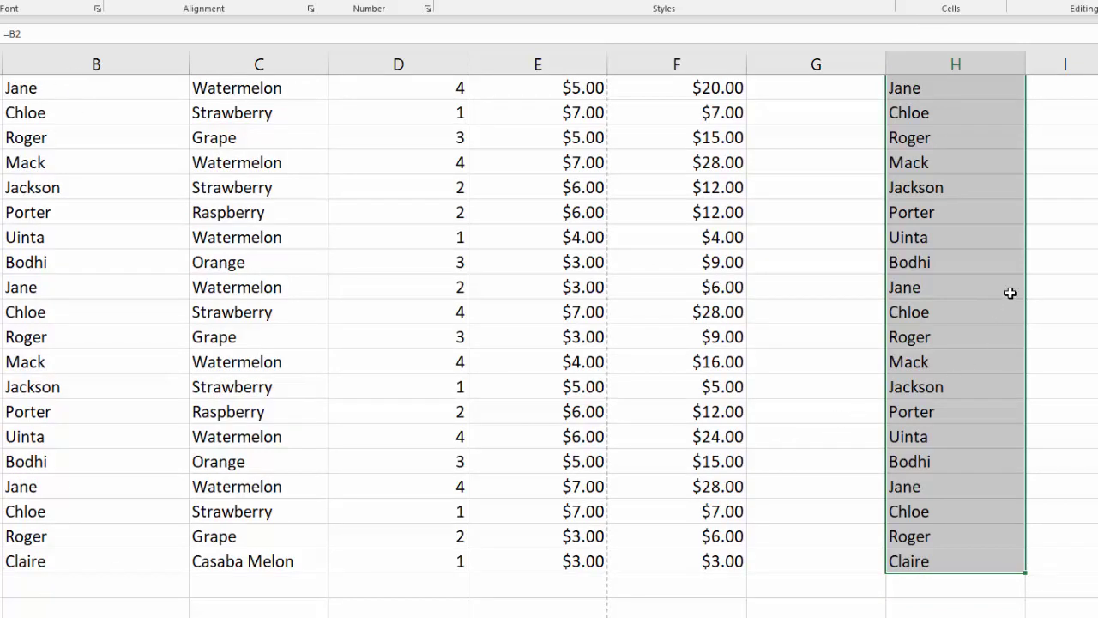
- Replace the last customer name in B29 with a different first name to test the linked cell in column H
click(36, 561)
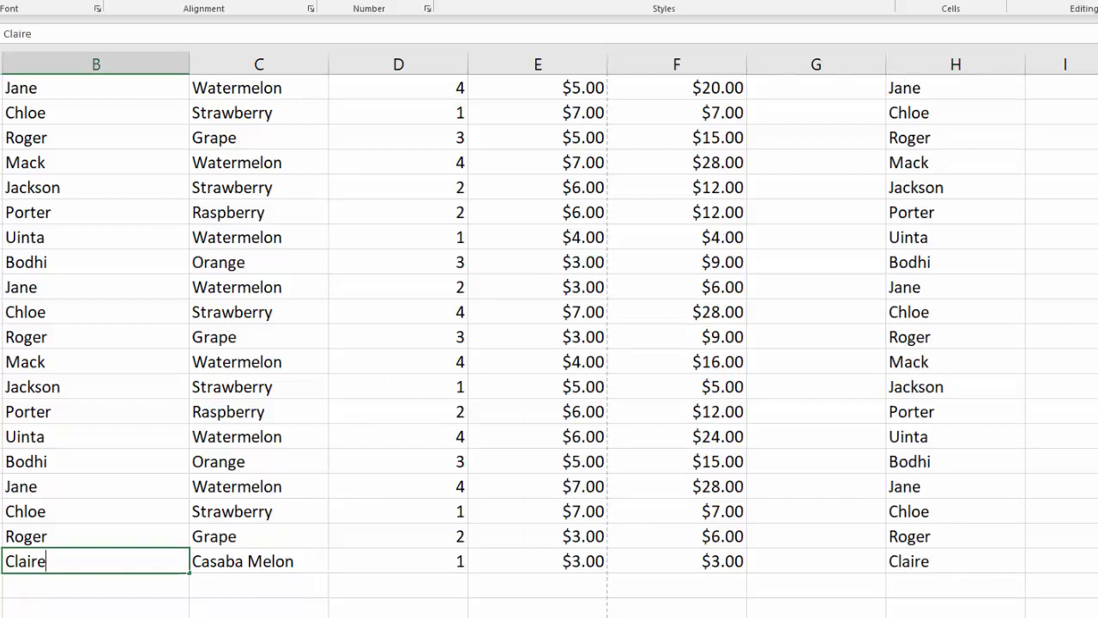
text(Steve)
key(Return)
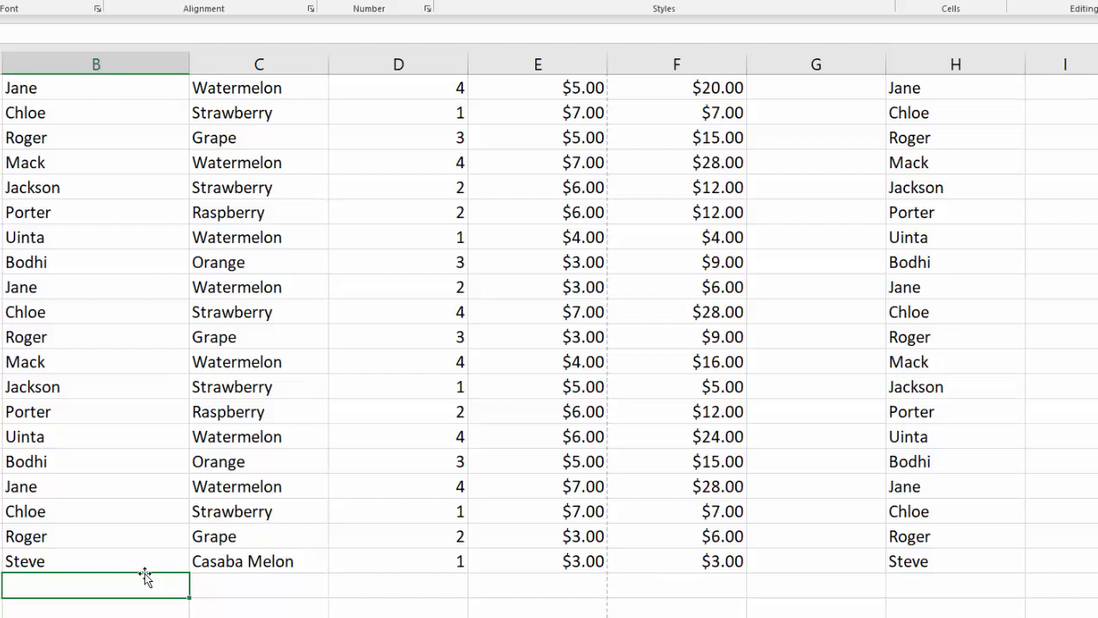
- Undo the name change in B29 and replace the formulas in H2:H29 with their values by copying and pasting values in place
key(ctrl+z)
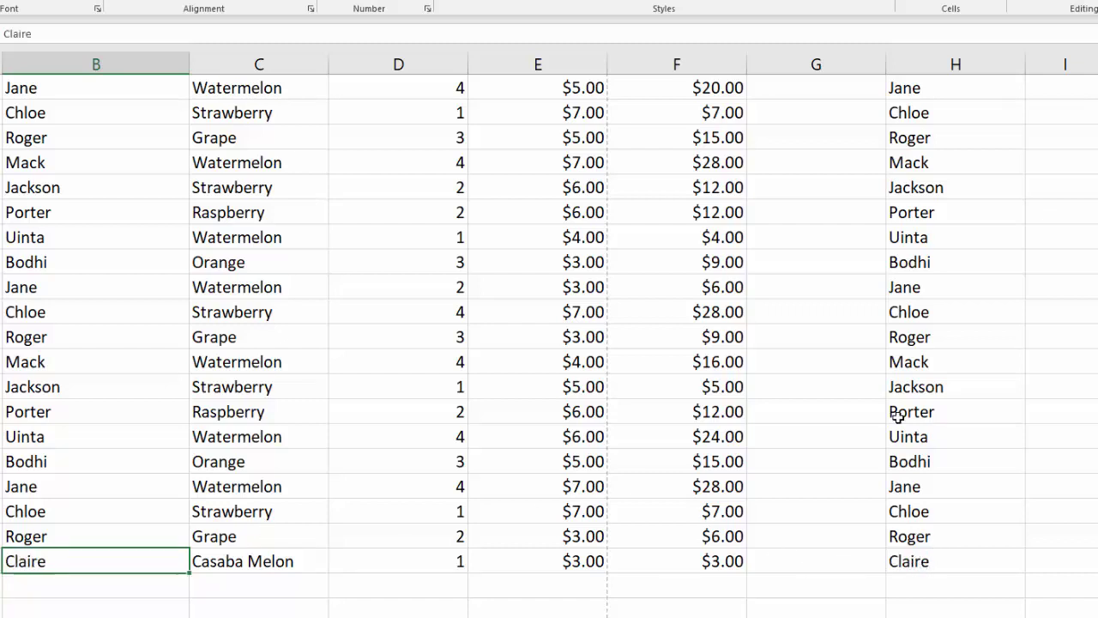
drag(947, 564, 935, 117)
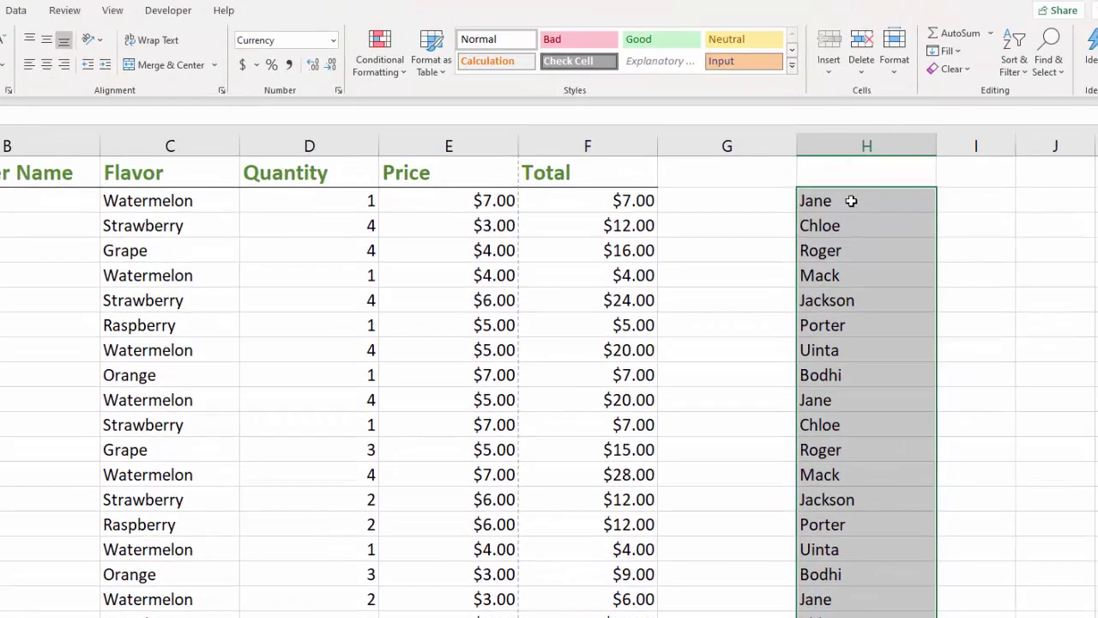
right_click(851, 201)
click(892, 233)
scroll(901, 244, down, 6)
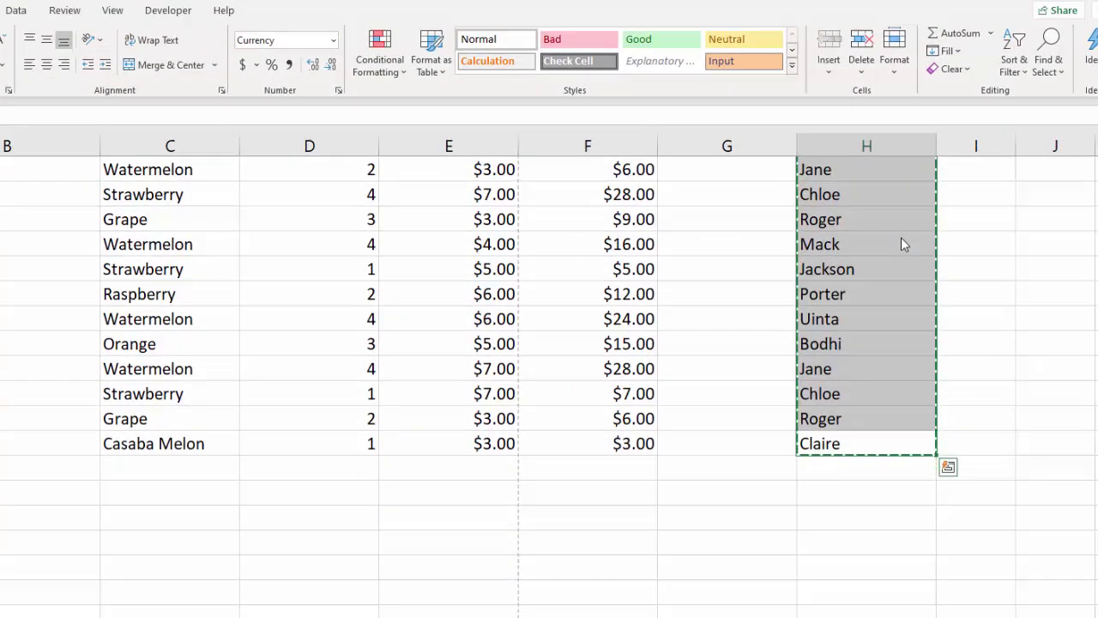
right_click(862, 442)
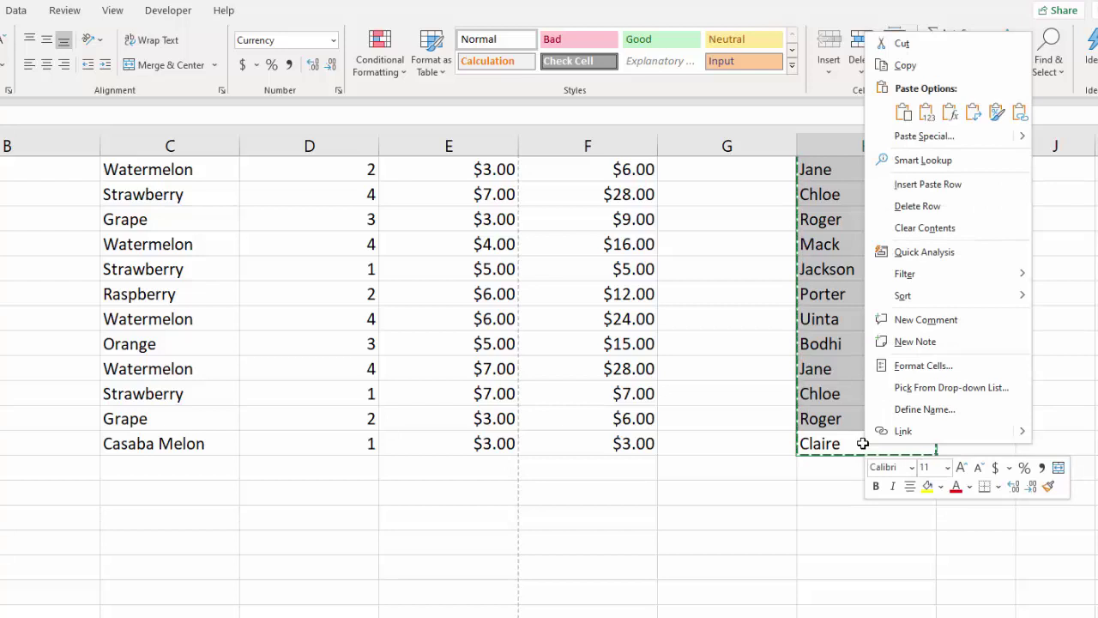
click(926, 114)
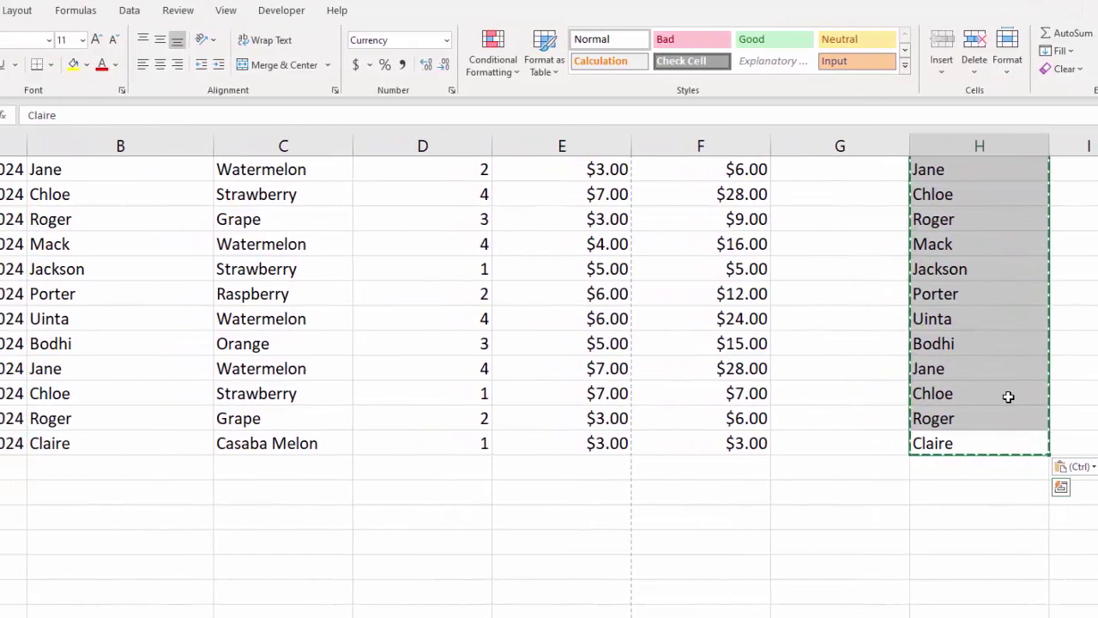
key(Escape)
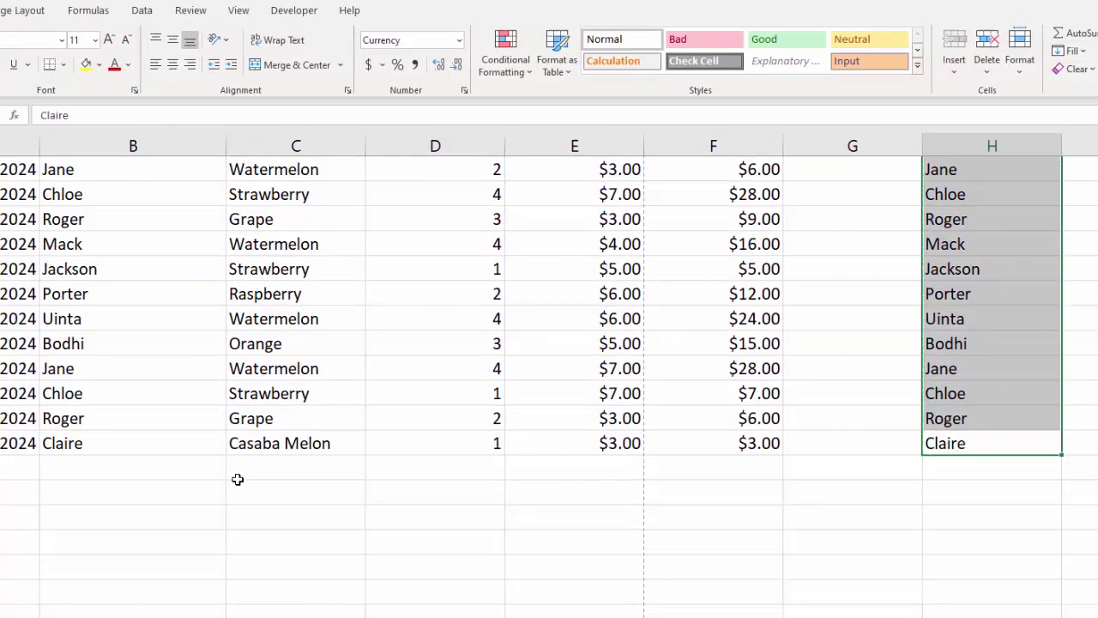
- Enter a different first name in B29 again and inspect H29 to test whether it is still linked
click(91, 446)
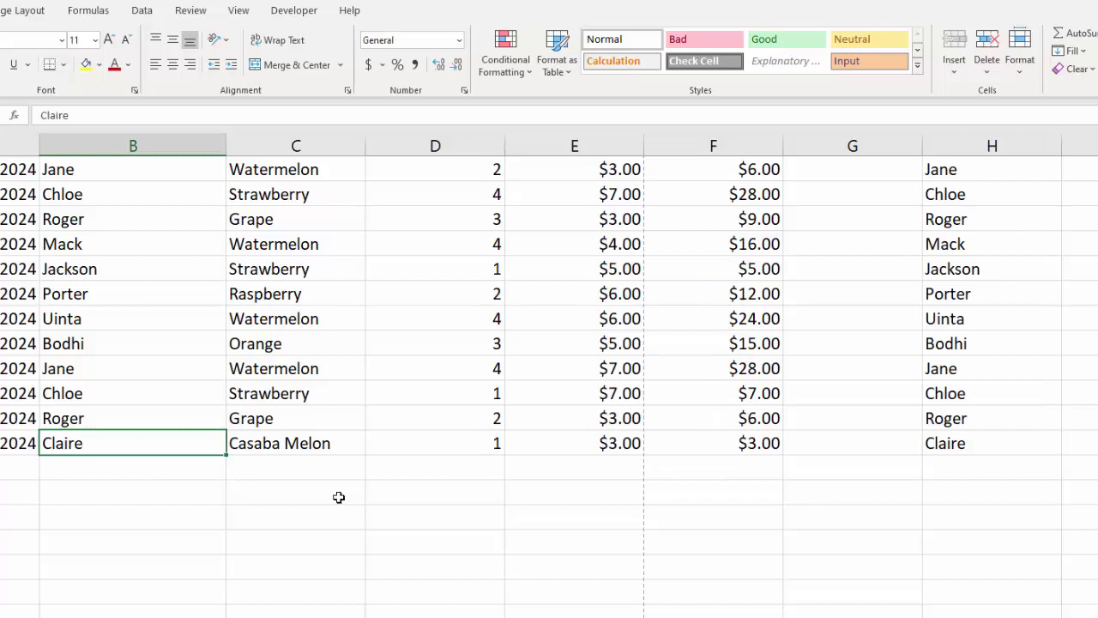
text(Steve)
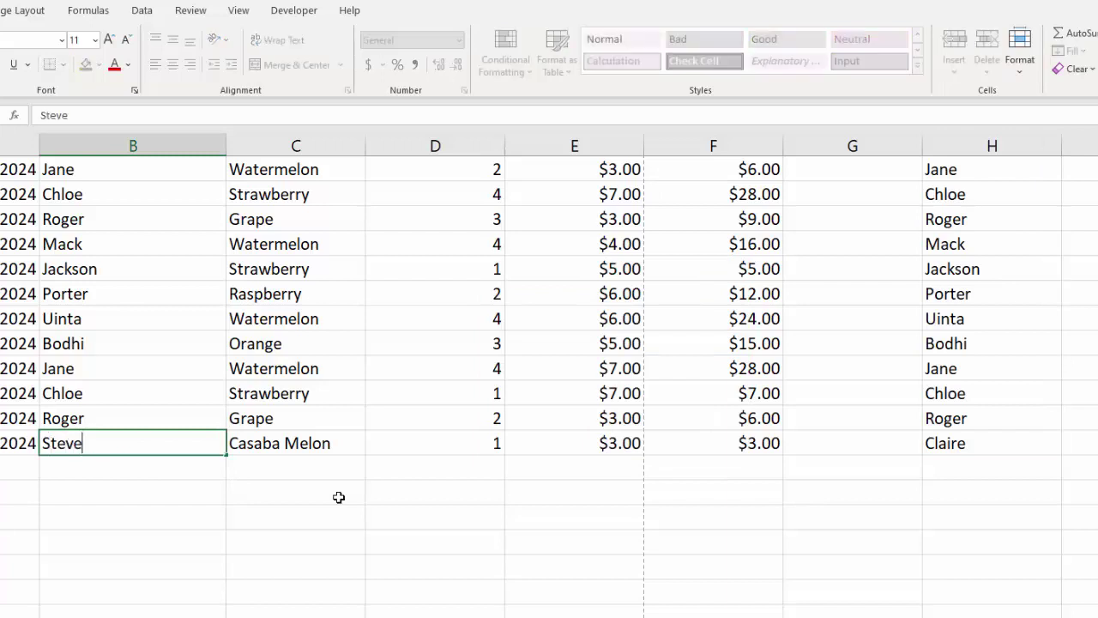
key(Return)
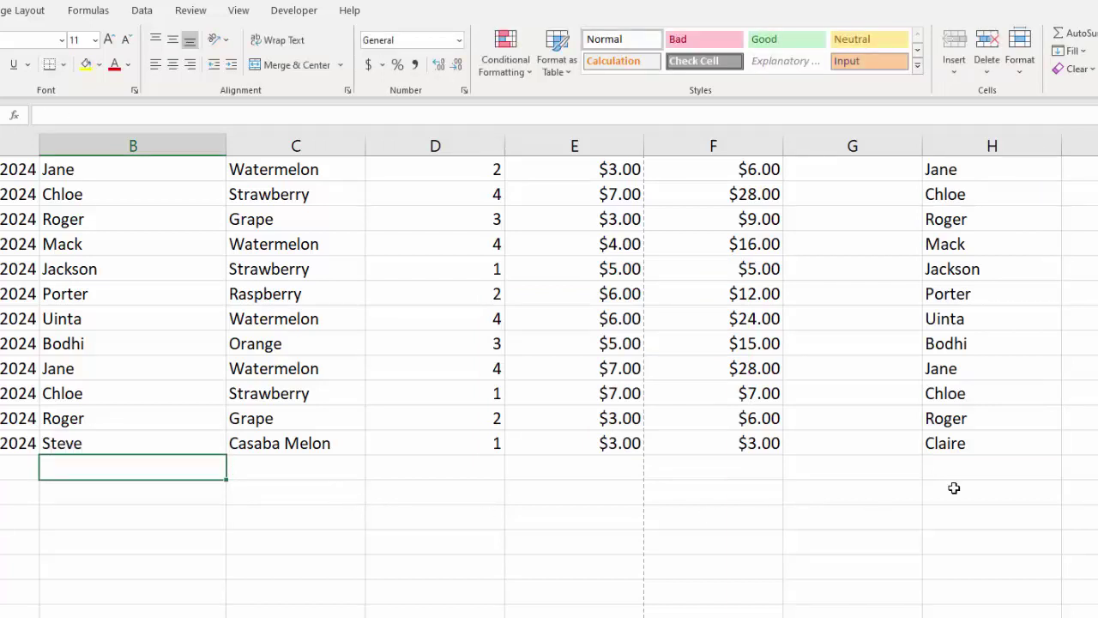
click(973, 443)
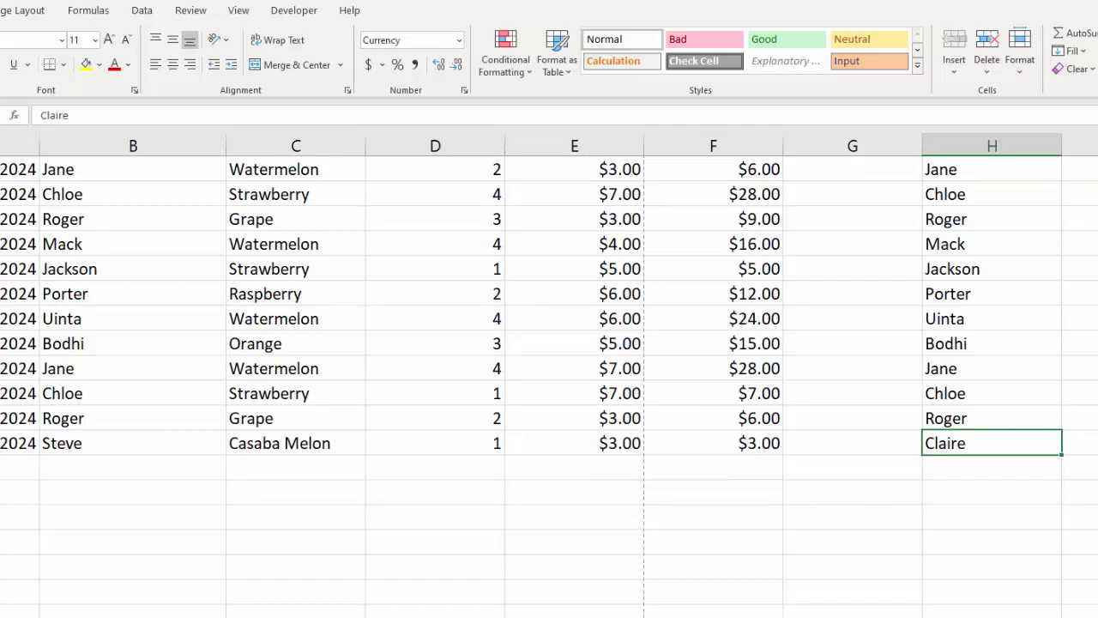
- Compare the pasted names in H2:H11 with the source customer names in B2:B8
scroll(549, 386, up, 10)
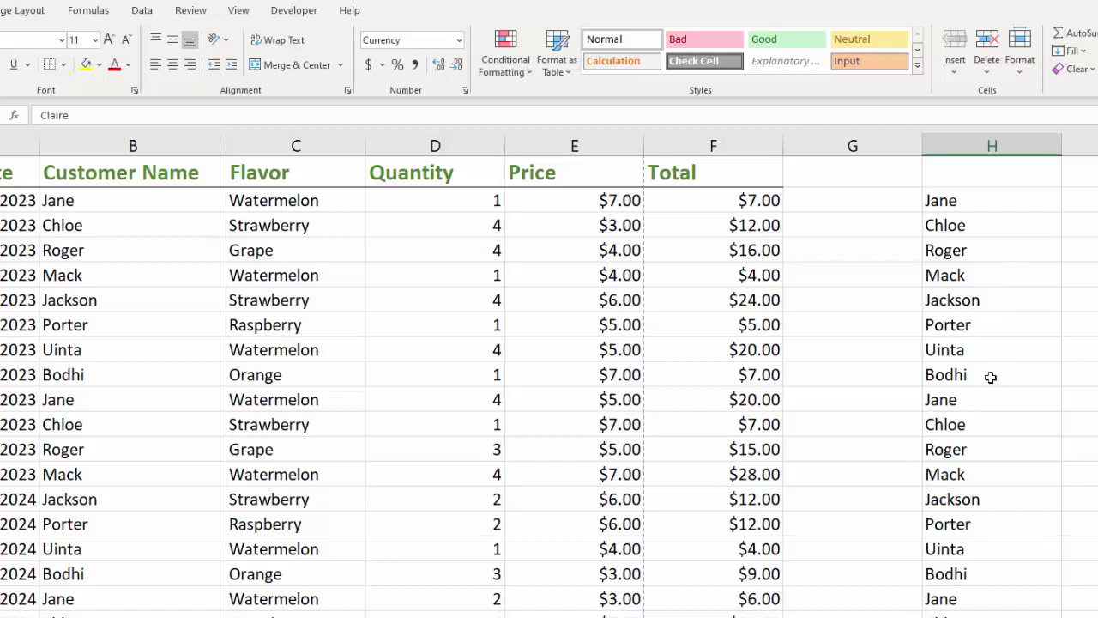
drag(955, 201, 979, 426)
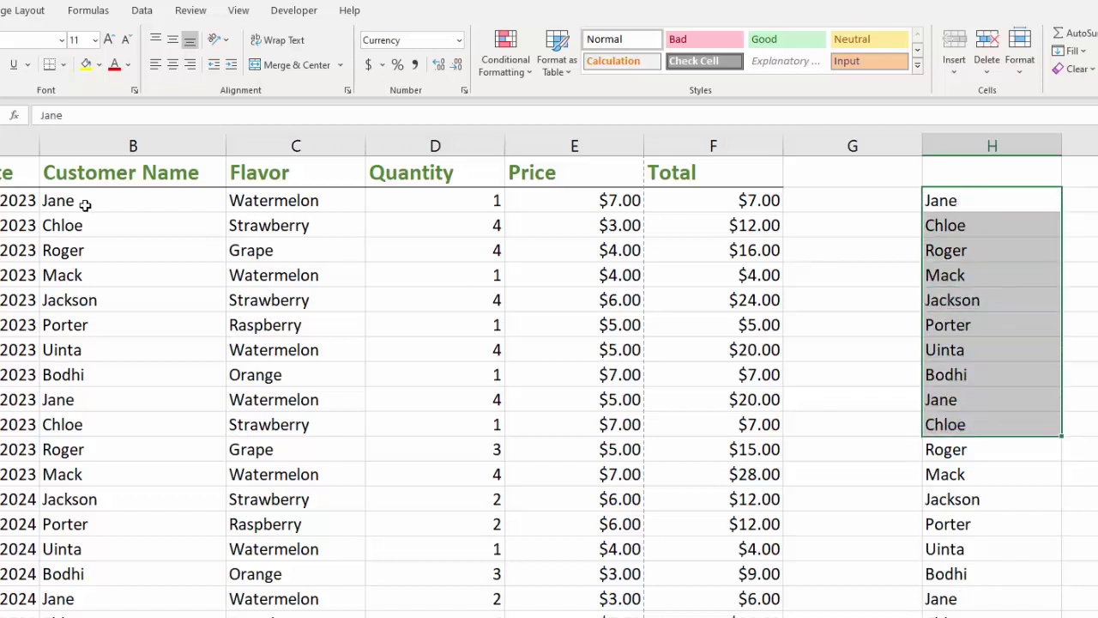
drag(86, 202, 112, 350)
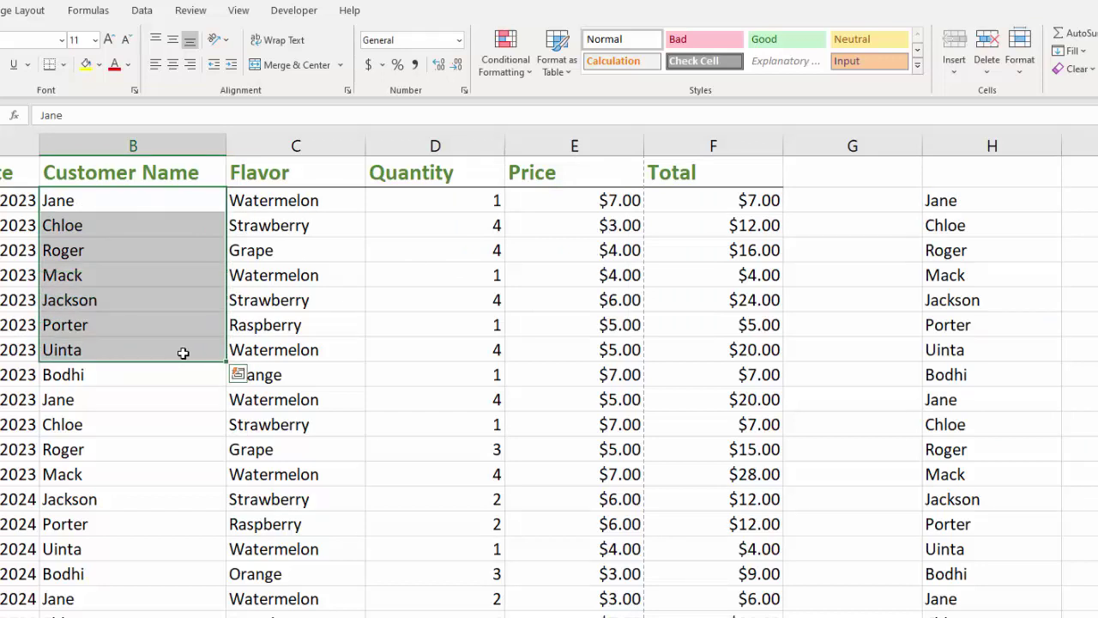